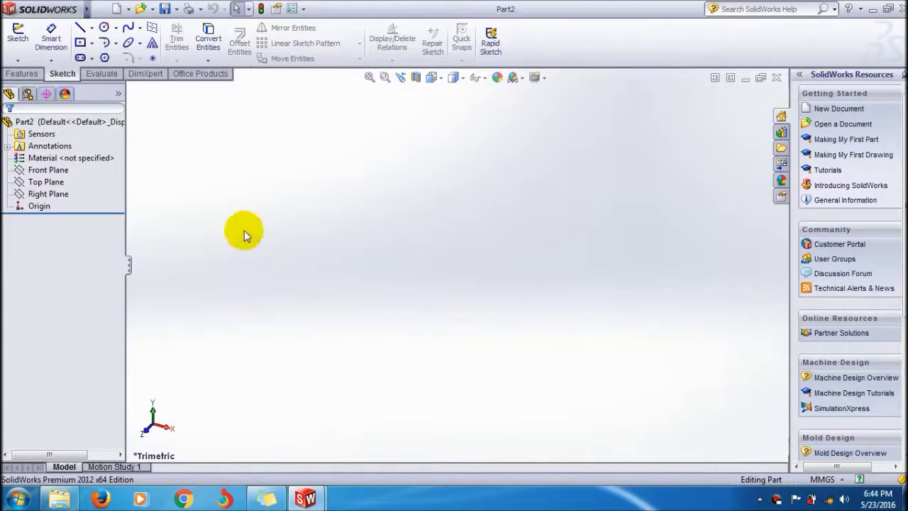
# Select the Top Plane and view it Normal To, looking straight down.
pyautogui.click(63, 183)
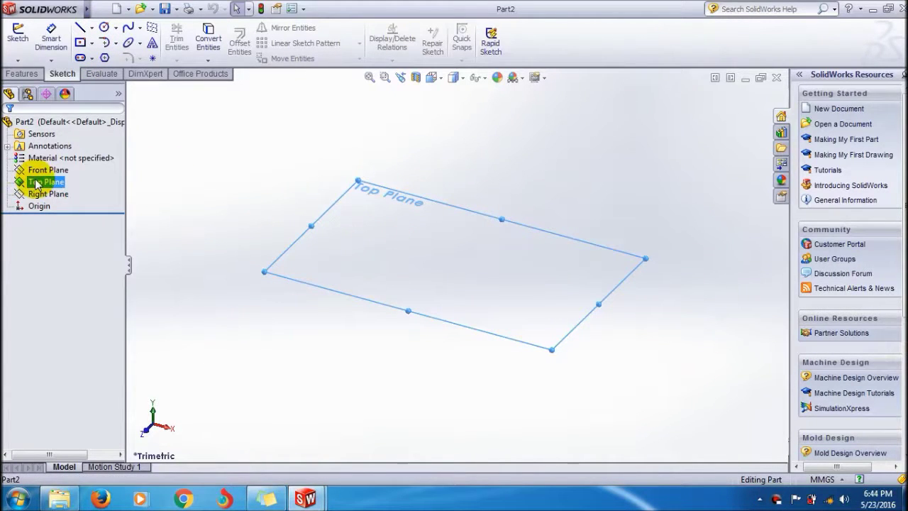
pyautogui.rightClick(403, 236)
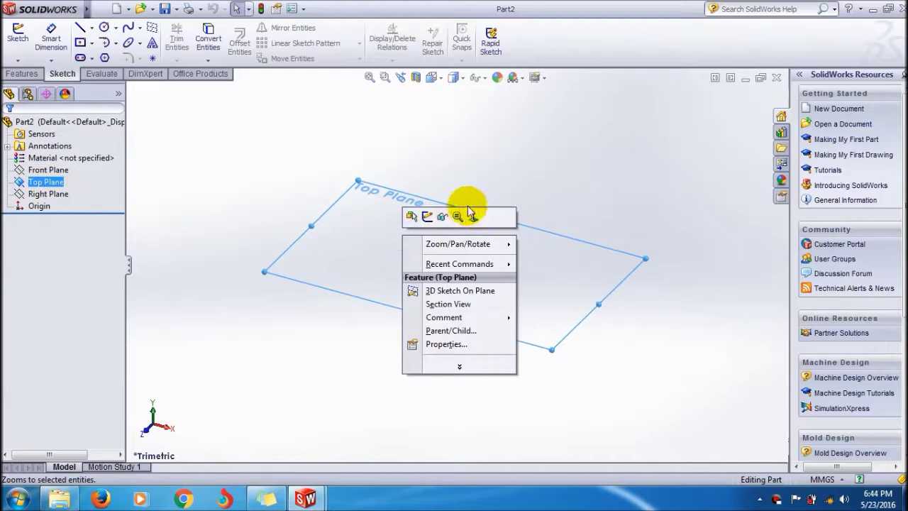
pyautogui.click(471, 215)
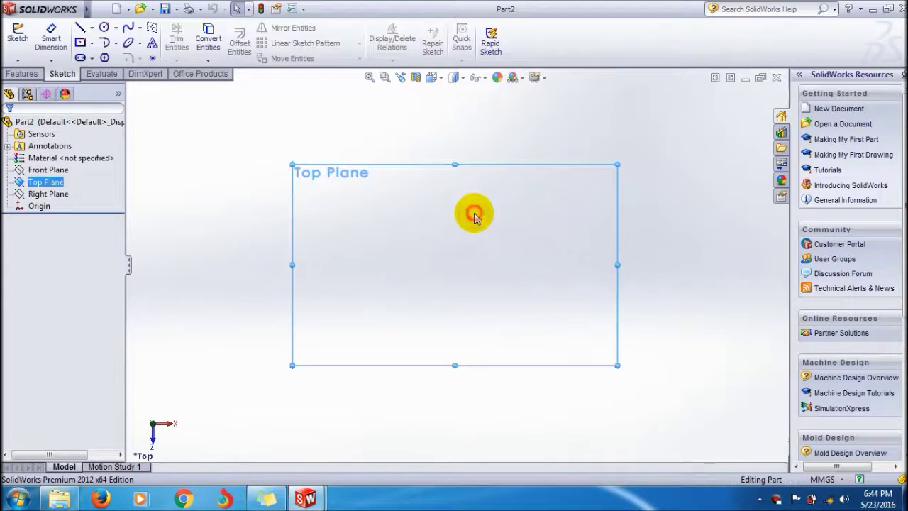
# Draw a circle centred on the origin with a radius of about 57.48 mm.
pyautogui.click(104, 29)
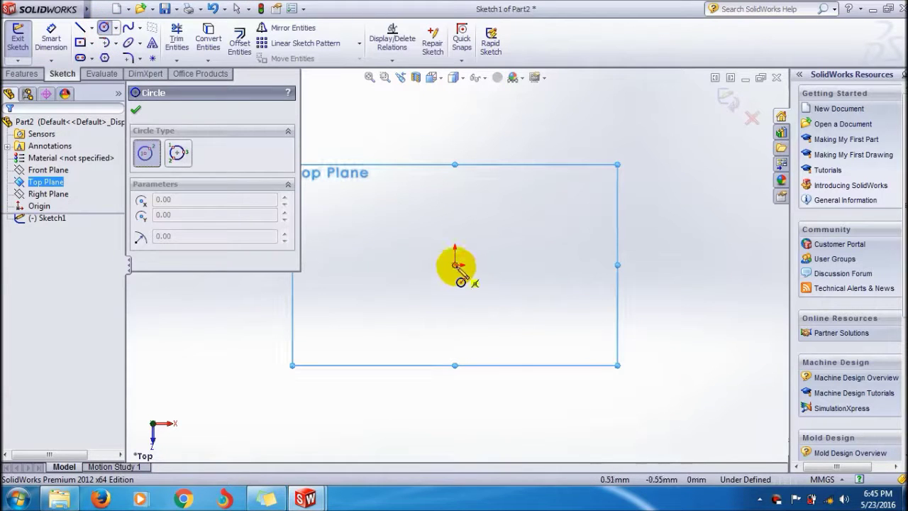
pyautogui.click(455, 265)
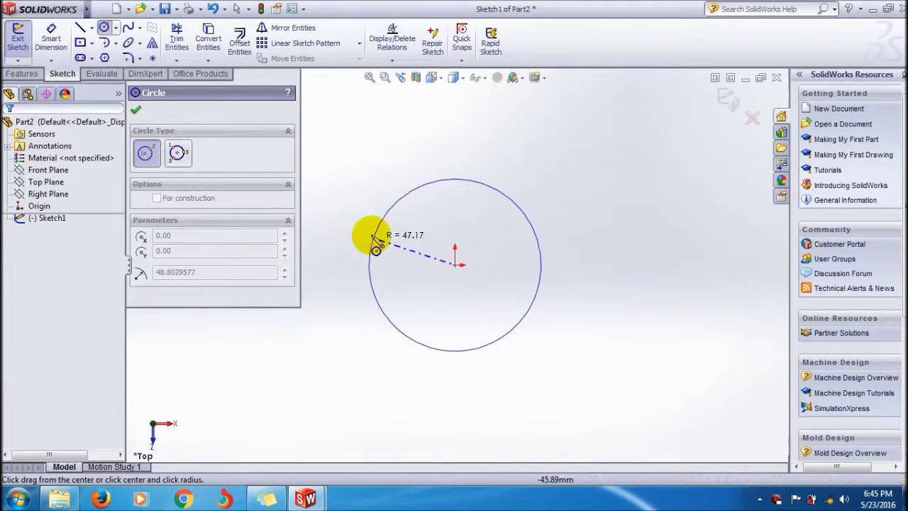
pyautogui.click(361, 243)
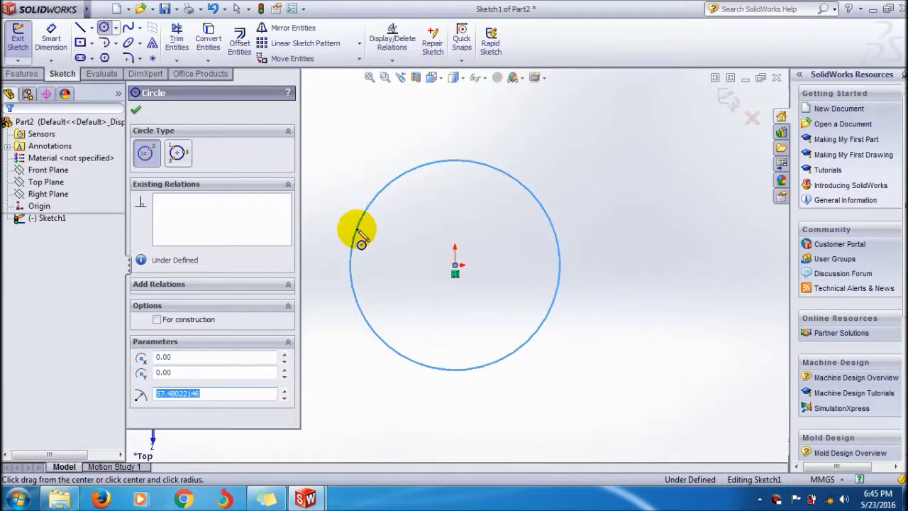
pyautogui.click(136, 112)
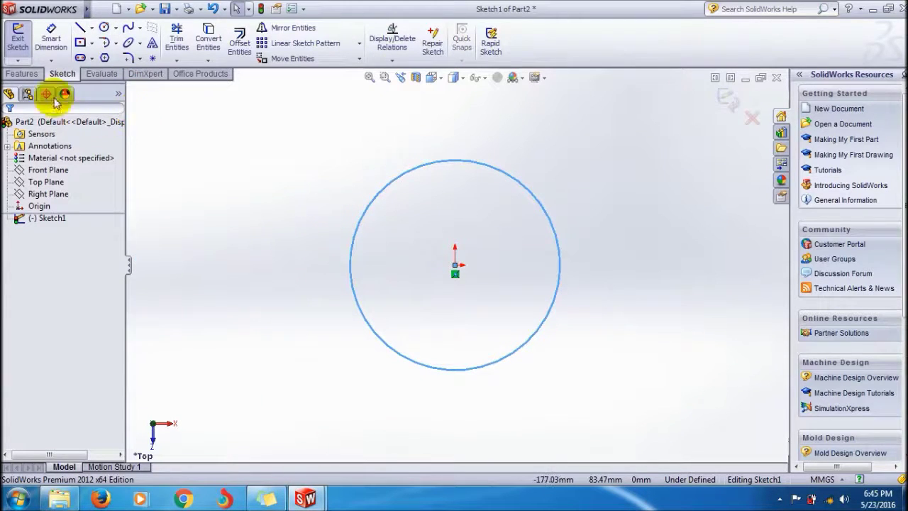
# Give the circle a 115 mm diameter dimension with Smart Dimension.
pyautogui.click(50, 38)
pyautogui.click(398, 177)
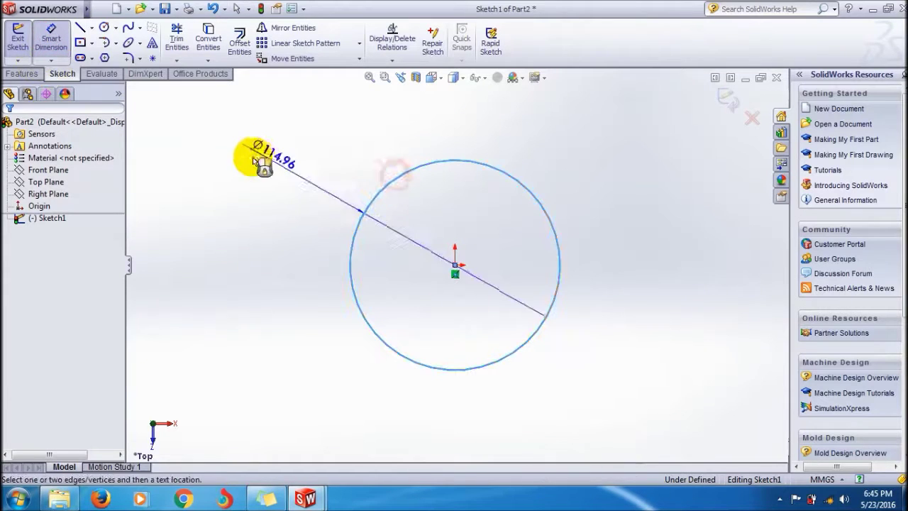
pyautogui.click(356, 150)
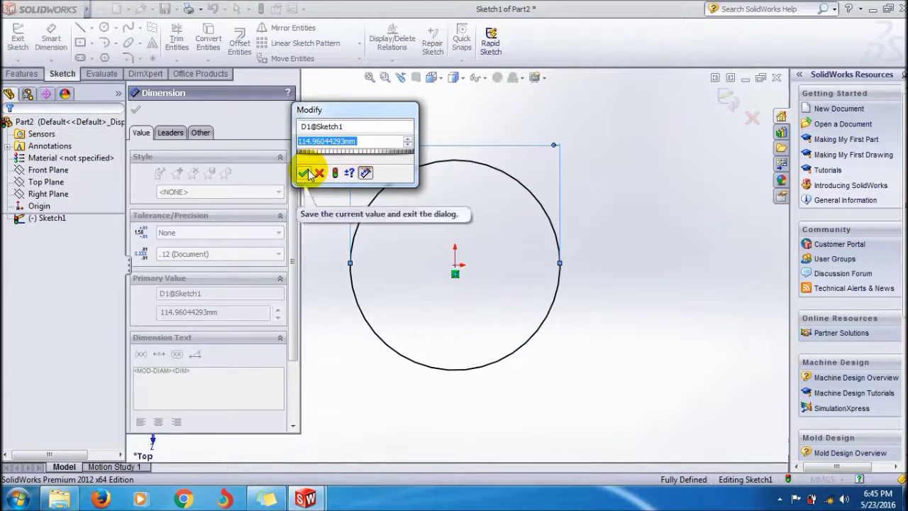
pyautogui.write('115')
pyautogui.click(308, 174)
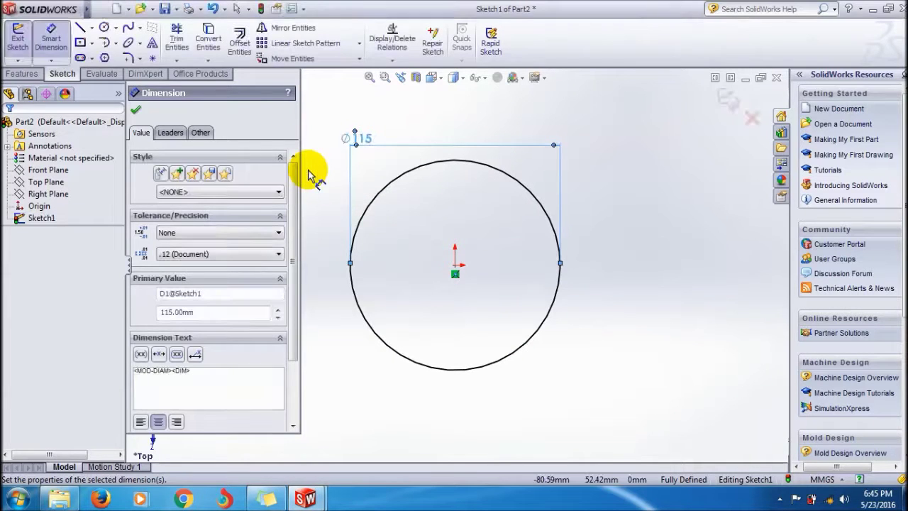
pyautogui.click(137, 109)
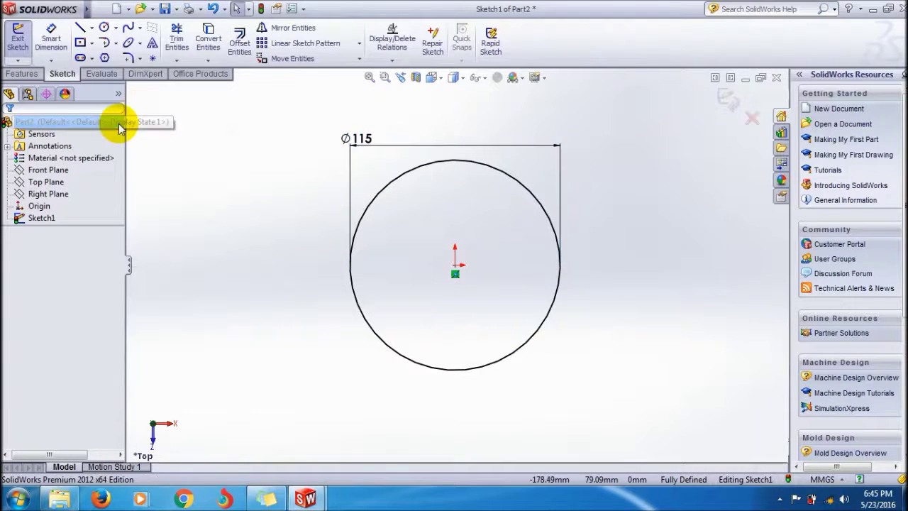
# Exit the sketch and start an Extruded Boss/Base of Sketch1 at the default 10 mm depth.
pyautogui.click(17, 47)
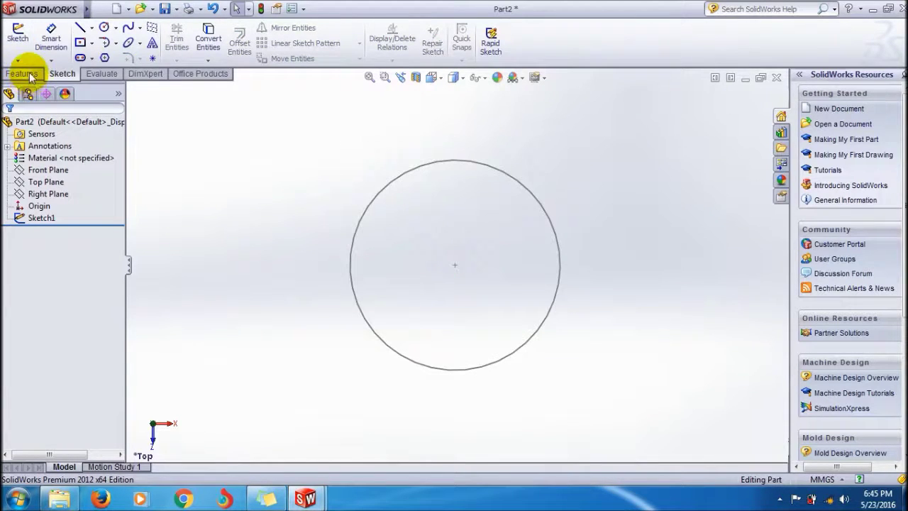
pyautogui.click(30, 74)
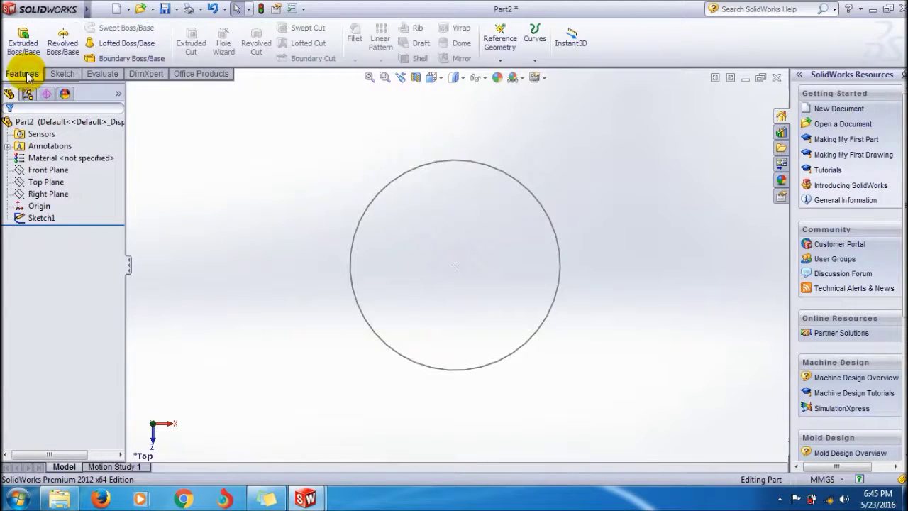
pyautogui.click(62, 73)
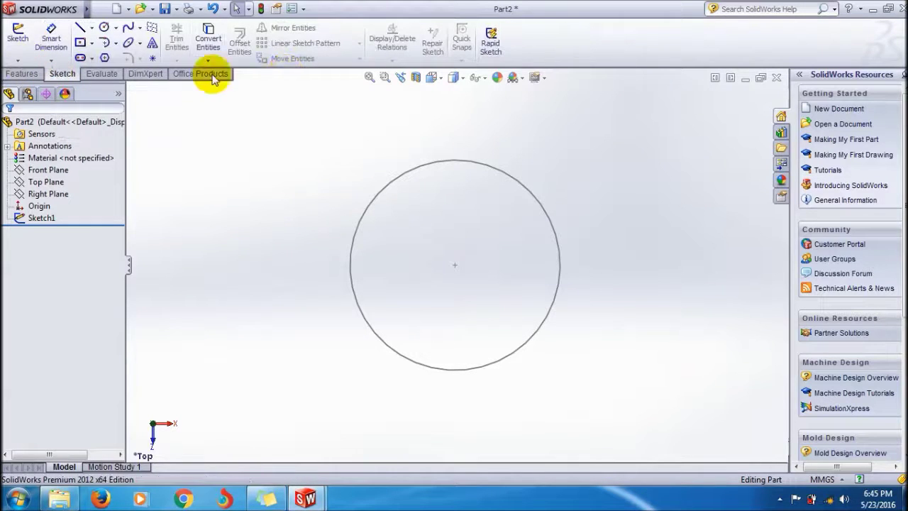
pyautogui.click(11, 74)
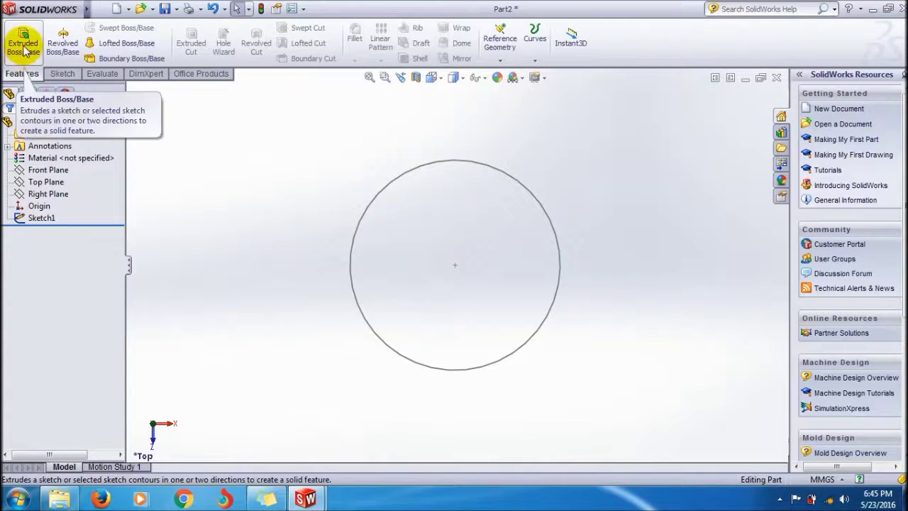
pyautogui.click(23, 47)
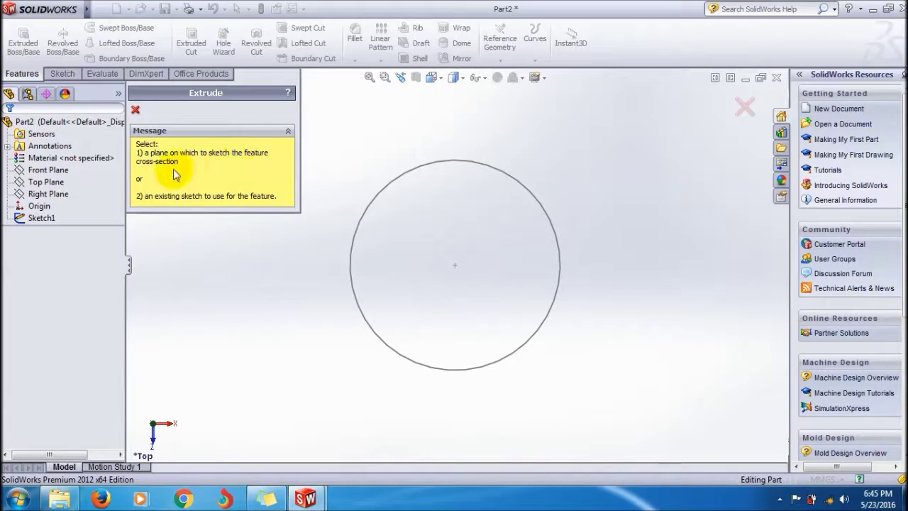
pyautogui.click(39, 218)
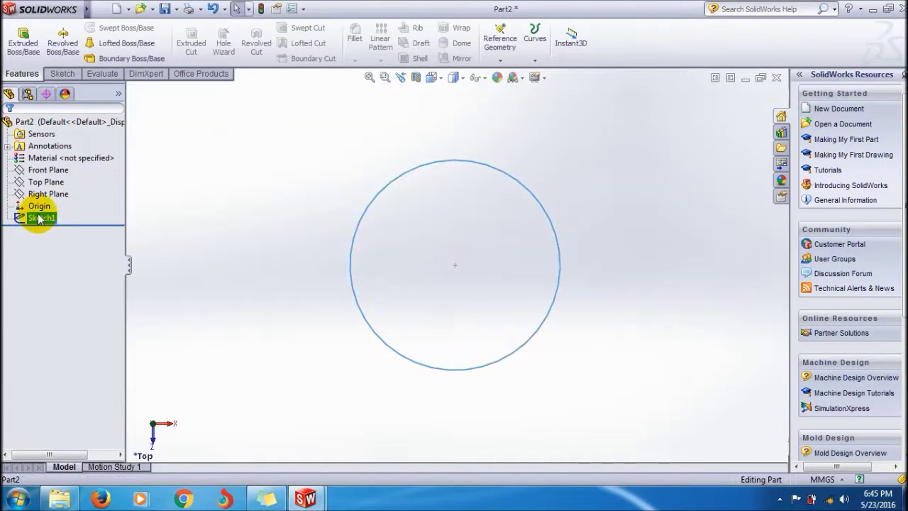
pyautogui.click(24, 42)
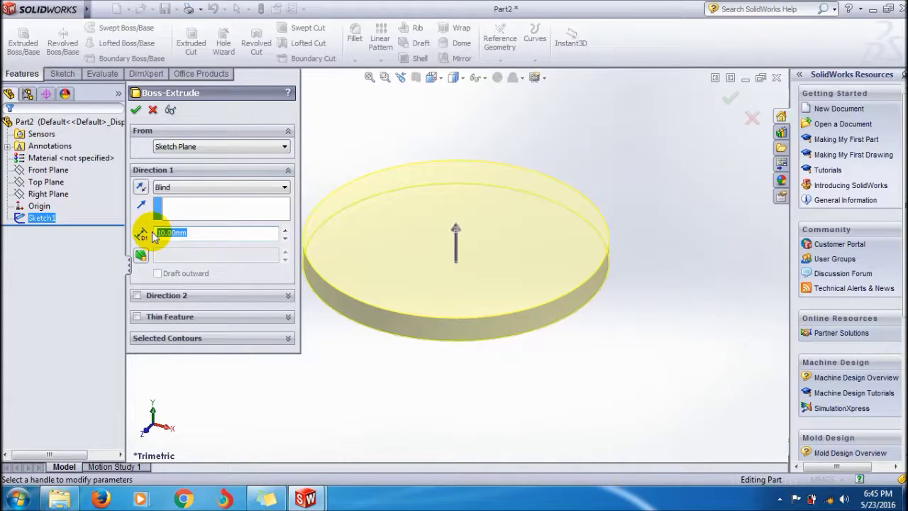
# Set the extrusion to 50 mm Blind in Direction 1 and 50 mm in Direction 2.
pyautogui.write('50')
pyautogui.press('Return')
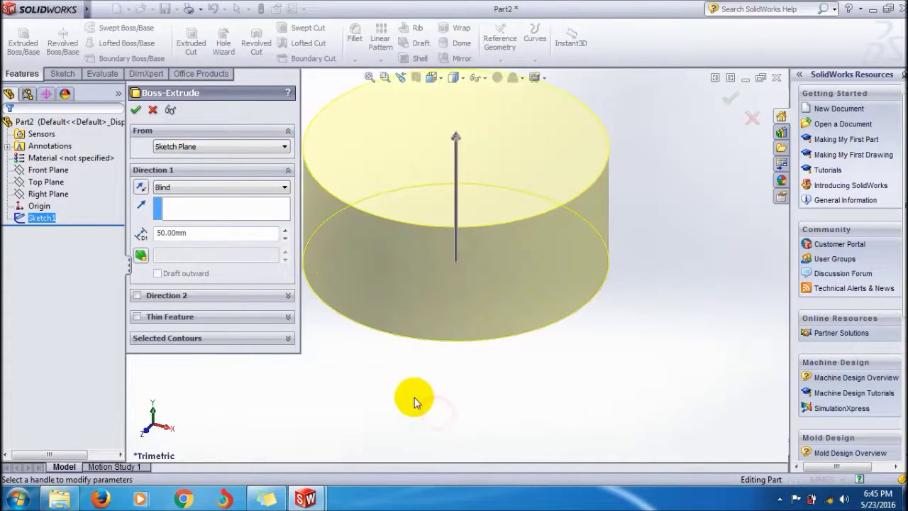
pyautogui.click(136, 295)
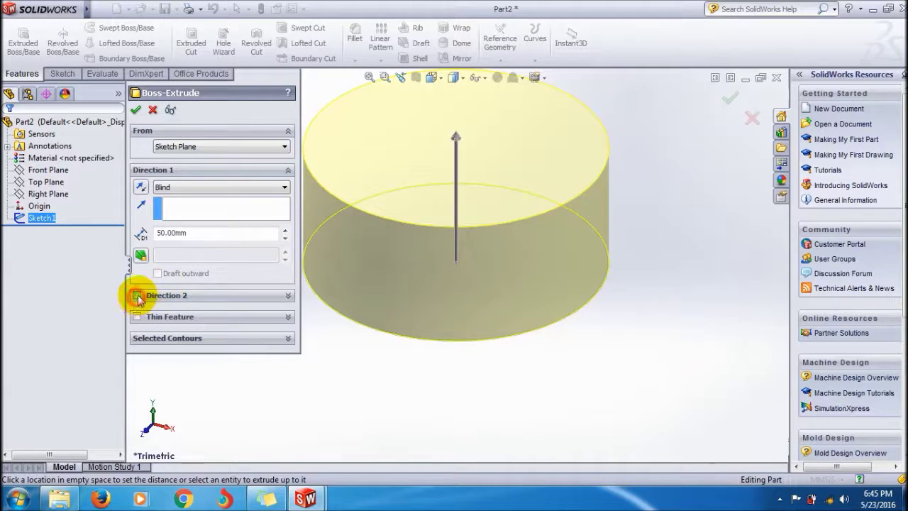
pyautogui.click(284, 328)
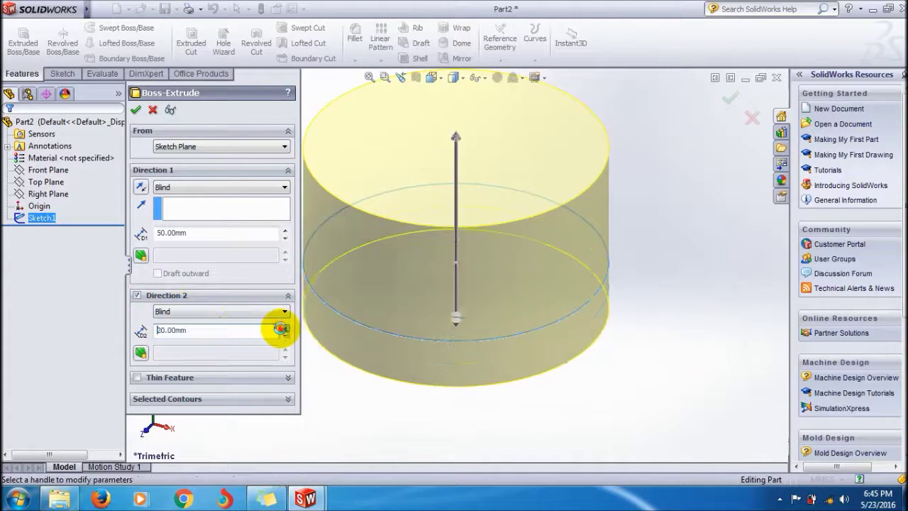
pyautogui.click(284, 327)
pyautogui.click(284, 328)
pyautogui.click(283, 327)
pyautogui.click(284, 337)
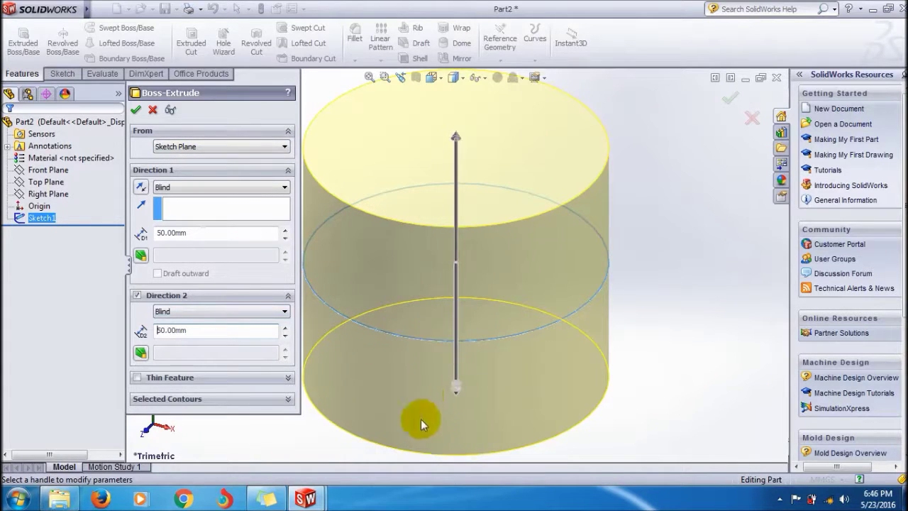
pyautogui.click(285, 327)
# Try draft angles on both extrusion directions, with Direction 2 drafted outward.
pyautogui.click(285, 334)
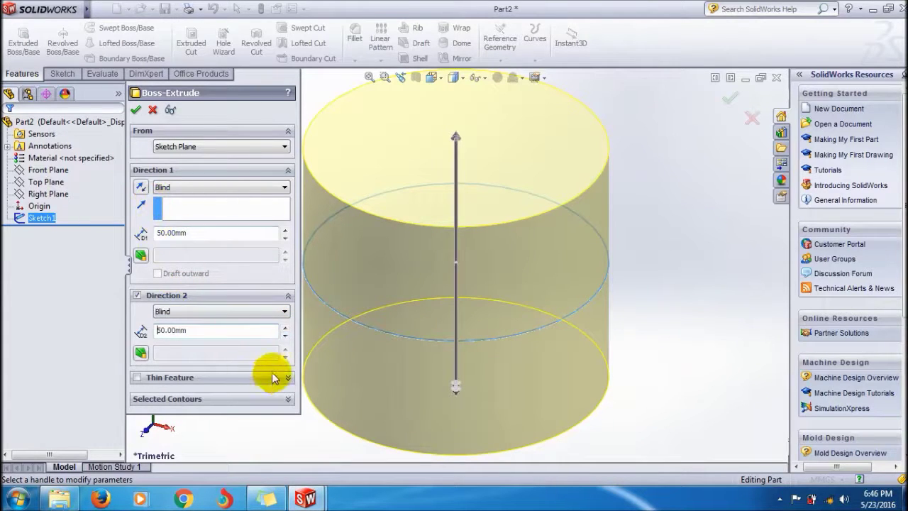
pyautogui.click(140, 255)
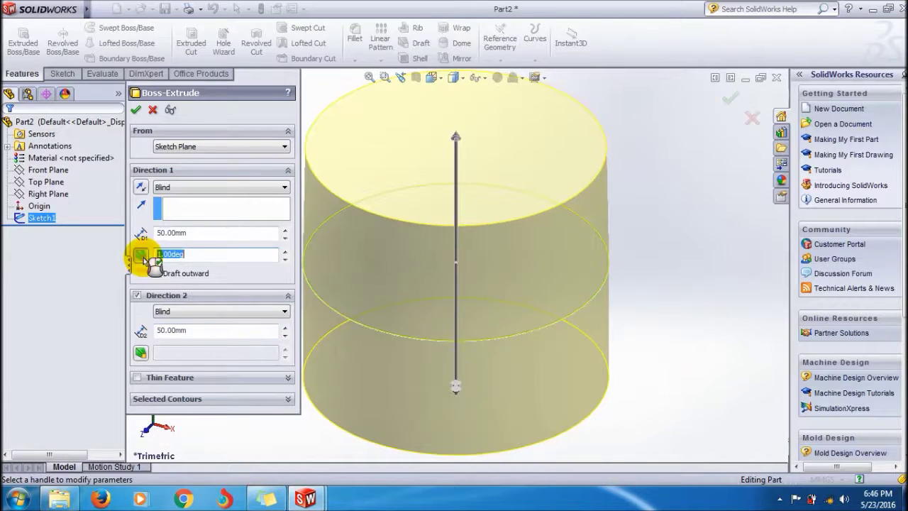
pyautogui.click(285, 251)
pyautogui.click(285, 251)
pyautogui.click(285, 251)
pyautogui.click(285, 250)
pyautogui.click(285, 250)
pyautogui.click(285, 251)
pyautogui.click(285, 250)
pyautogui.click(286, 250)
pyautogui.click(141, 352)
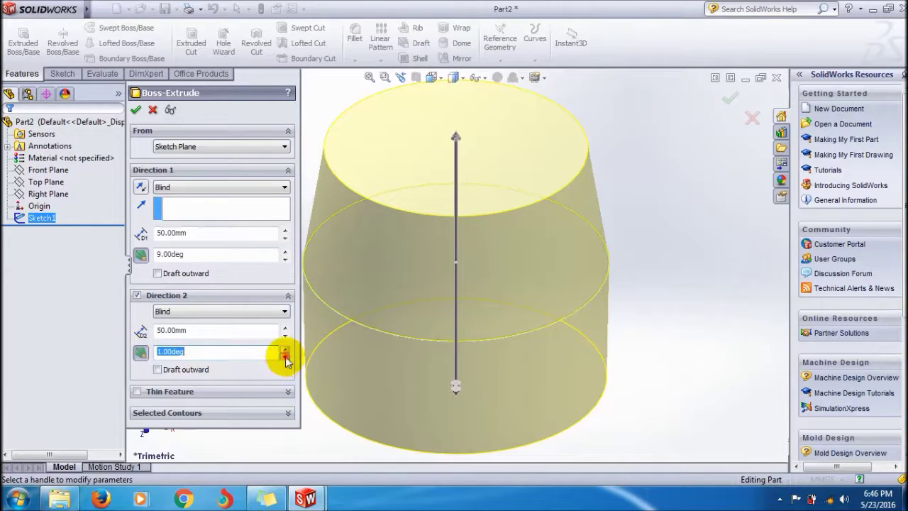
pyautogui.click(159, 370)
pyautogui.click(285, 349)
pyautogui.click(285, 348)
pyautogui.click(285, 348)
pyautogui.click(286, 348)
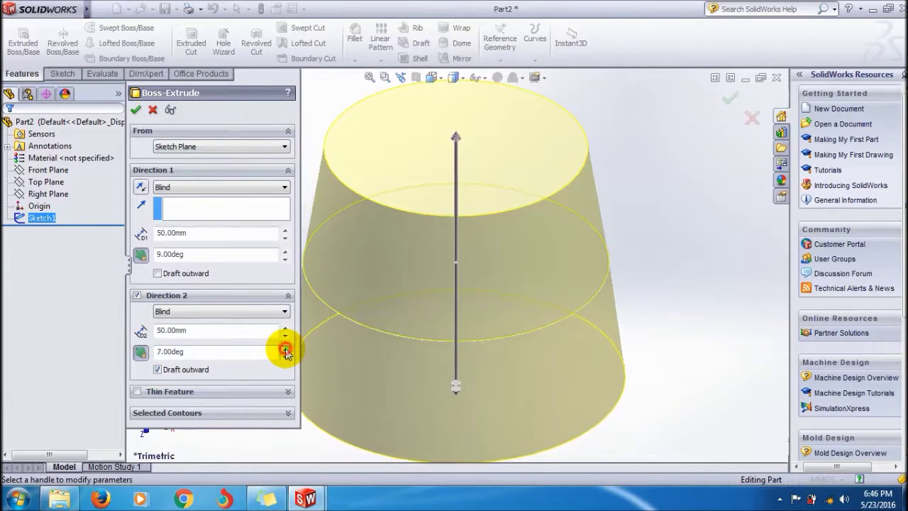
# Remove both drafts and make it a One-Direction 10 mm Thin Feature.
pyautogui.click(142, 352)
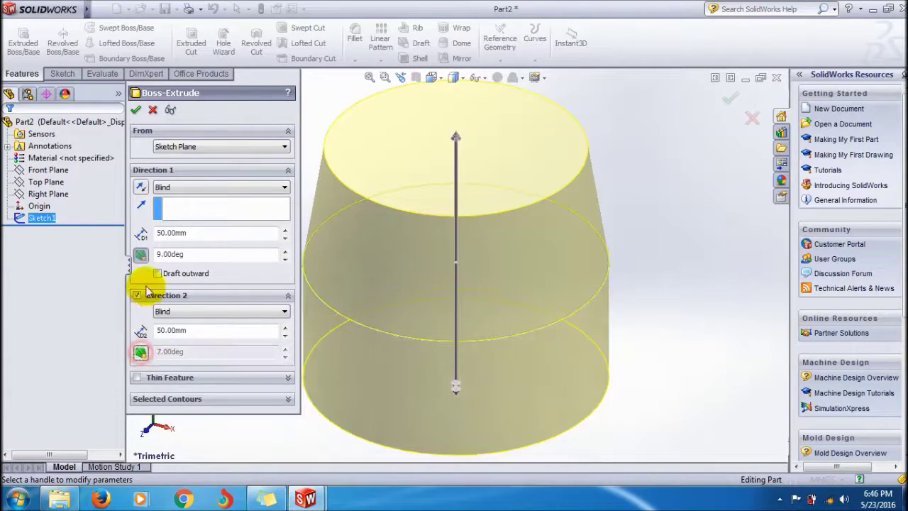
pyautogui.click(141, 254)
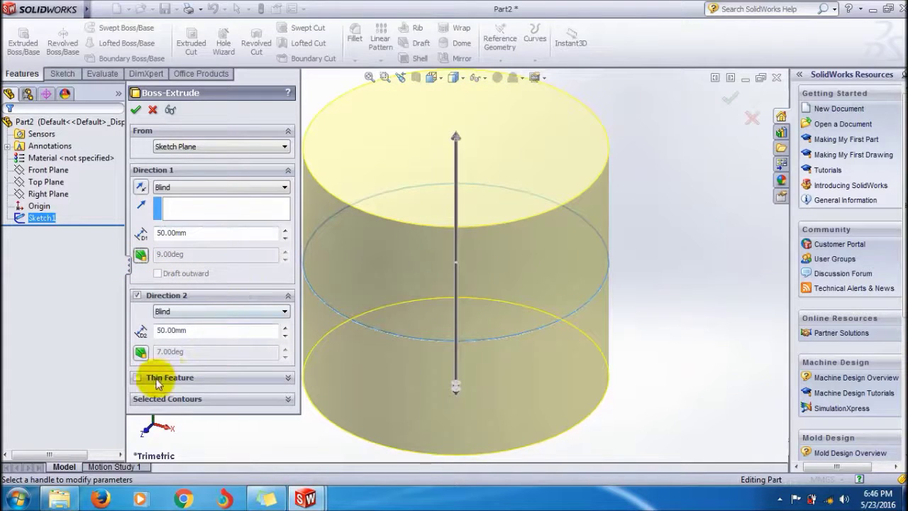
pyautogui.click(135, 377)
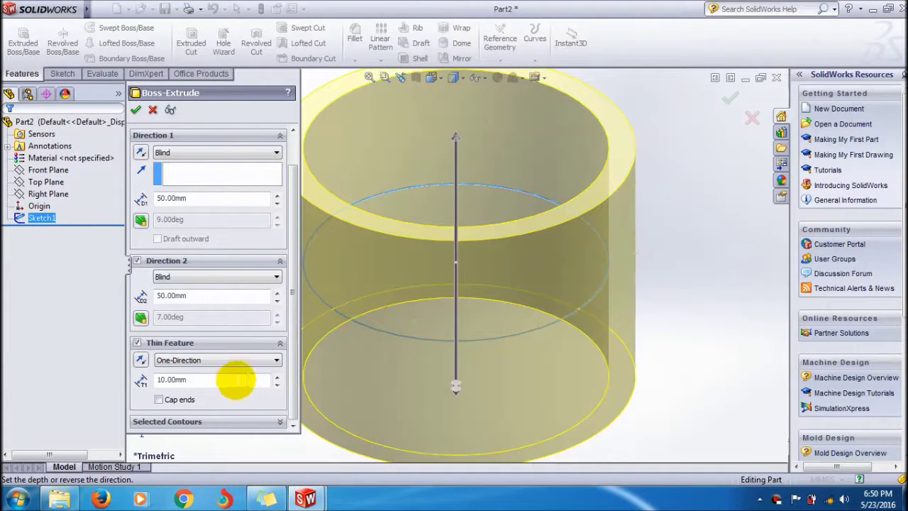
pyautogui.doubleClick(197, 378)
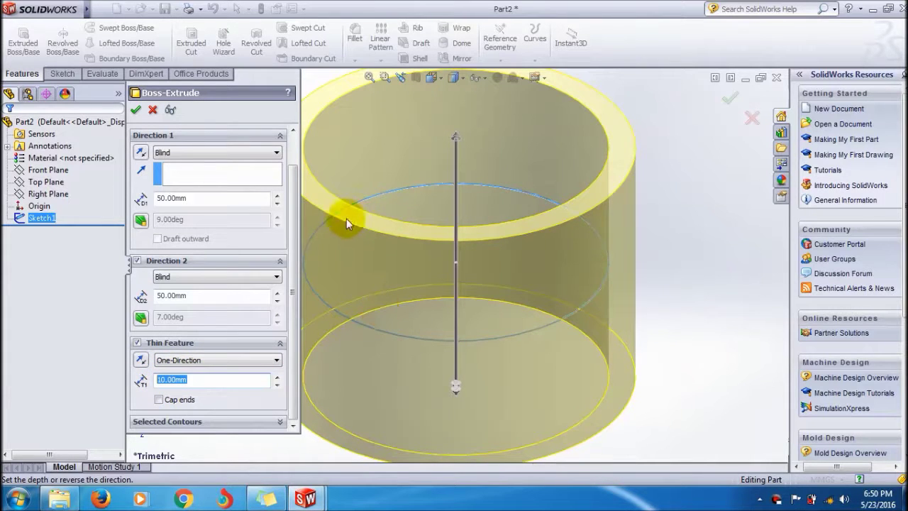
pyautogui.click(276, 376)
pyautogui.click(276, 376)
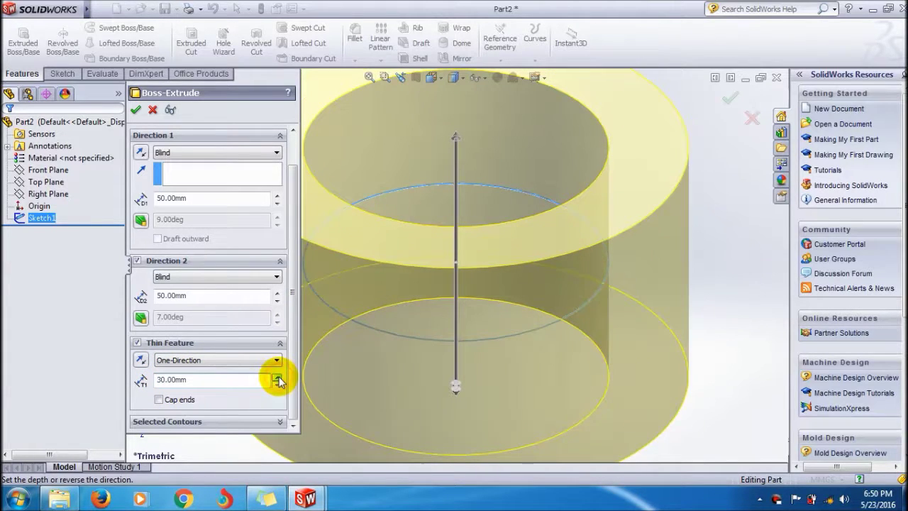
pyautogui.click(277, 377)
pyautogui.click(277, 389)
pyautogui.click(277, 389)
pyautogui.click(276, 389)
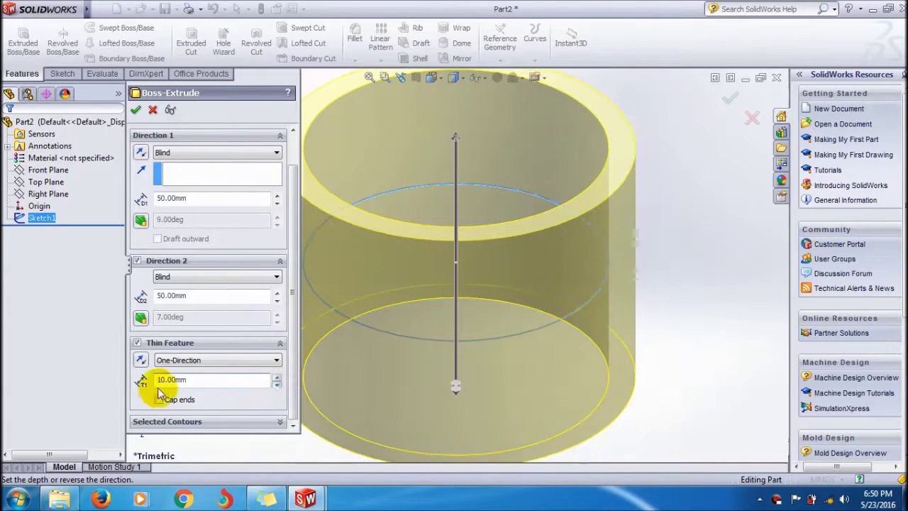
pyautogui.click(159, 400)
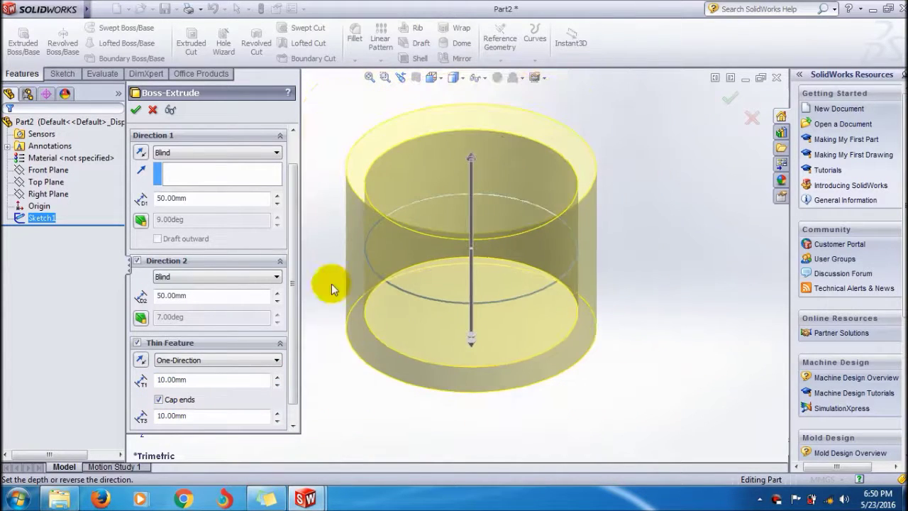
pyautogui.click(277, 377)
pyautogui.click(277, 384)
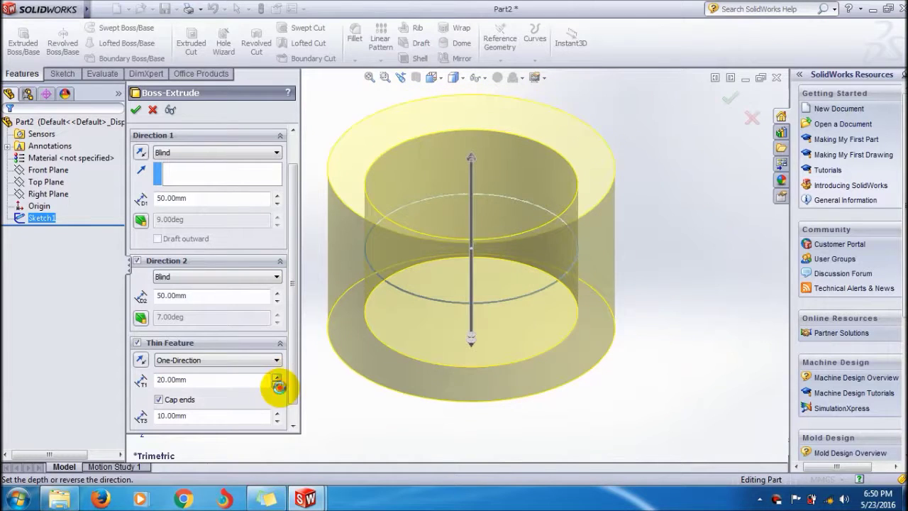
pyautogui.click(276, 412)
pyautogui.click(277, 412)
pyautogui.click(276, 412)
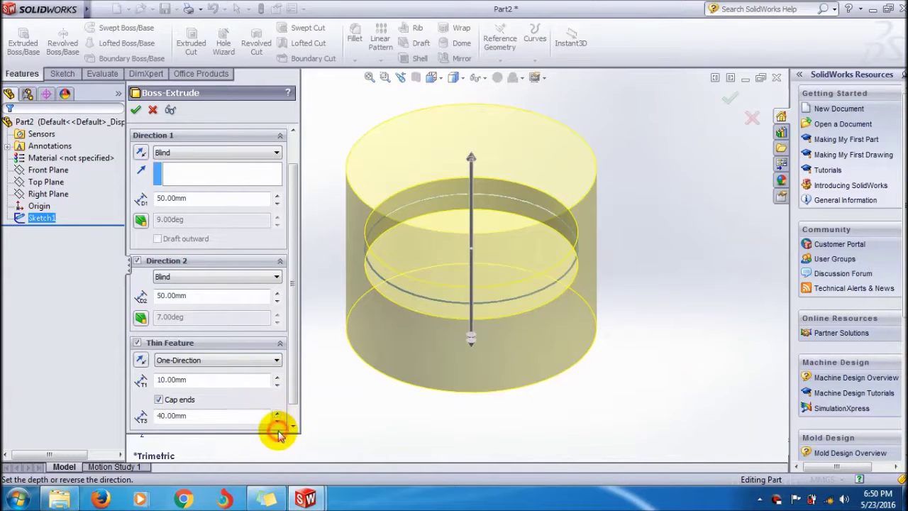
pyautogui.click(276, 419)
pyautogui.click(277, 419)
pyautogui.click(276, 419)
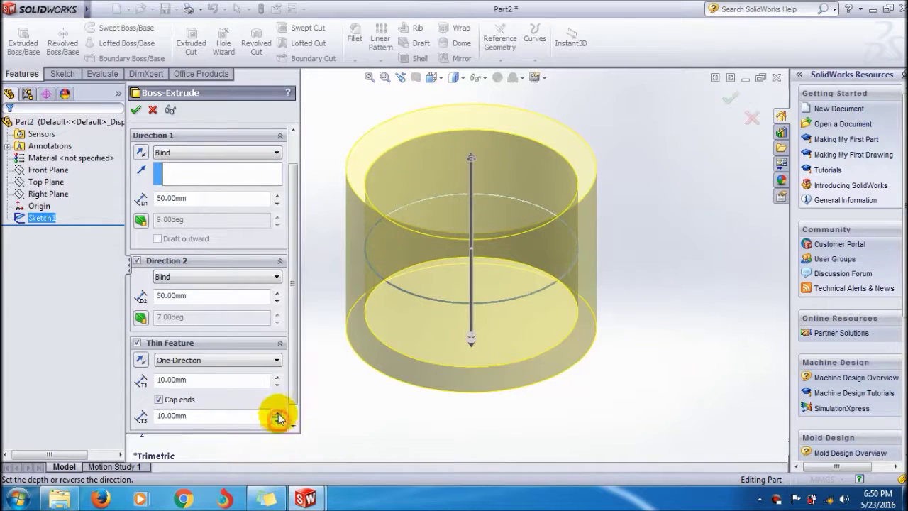
pyautogui.click(159, 399)
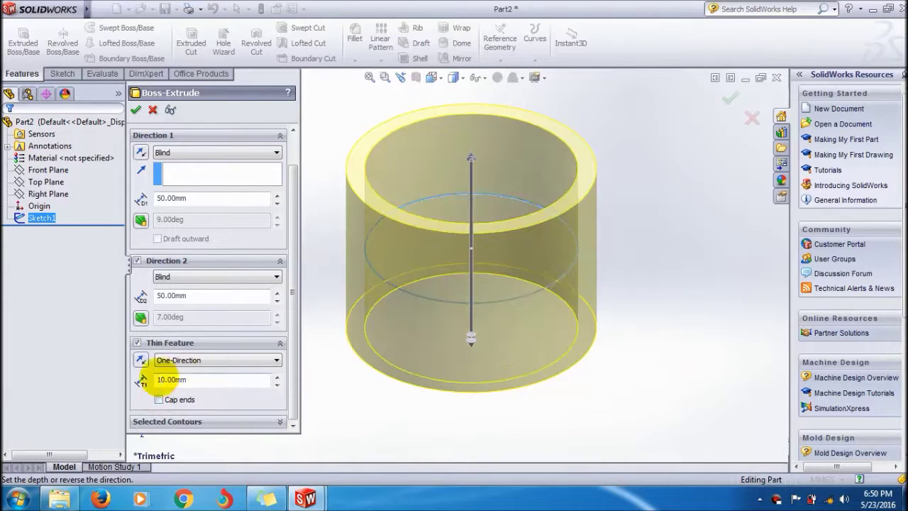
# Raise the thin wall thickness from 10.00 mm to 20.00 mm.
pyautogui.click(276, 376)
pyautogui.click(276, 383)
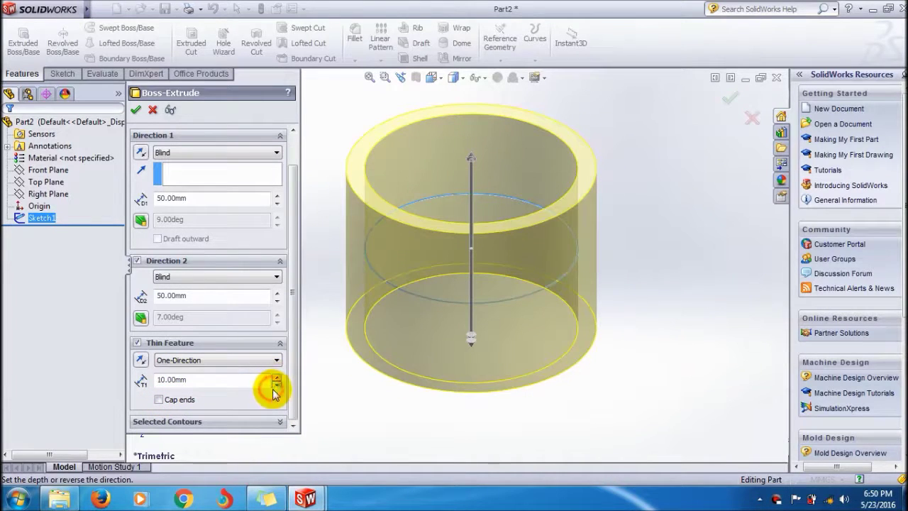
pyautogui.click(277, 376)
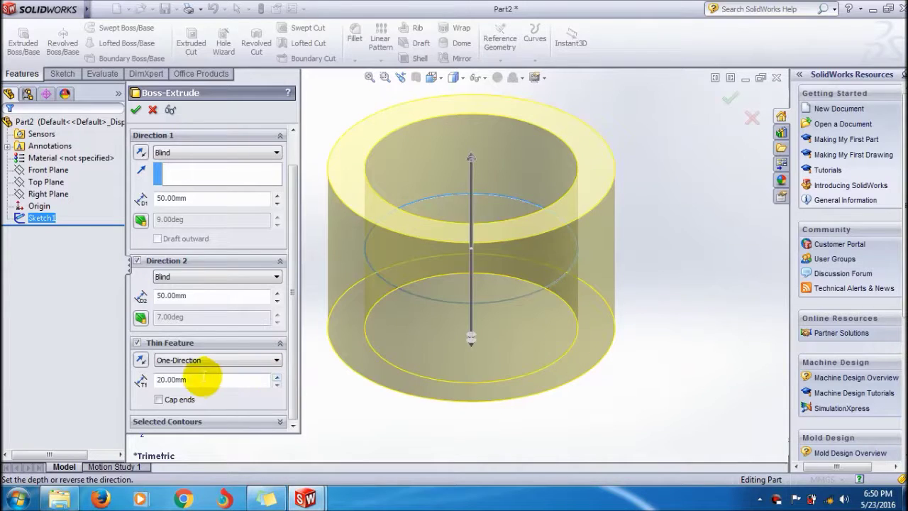
pyautogui.click(203, 379)
pyautogui.click(292, 385)
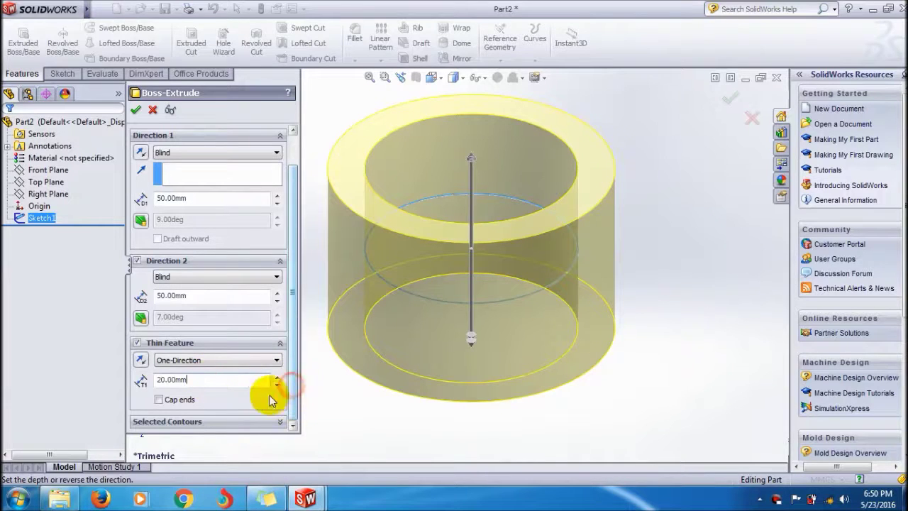
# Try a Two-Direction wall with T1 and T2 adjusted, then return to One-Direction.
pyautogui.click(173, 360)
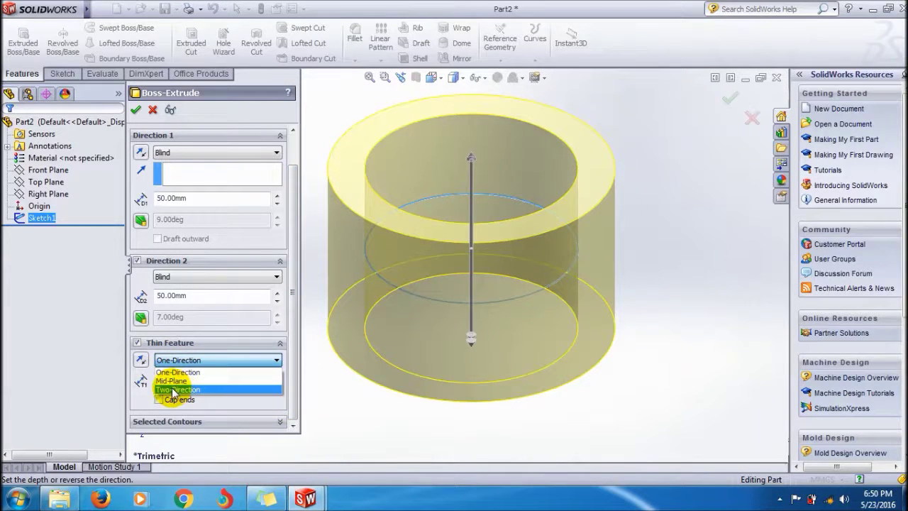
pyautogui.click(174, 389)
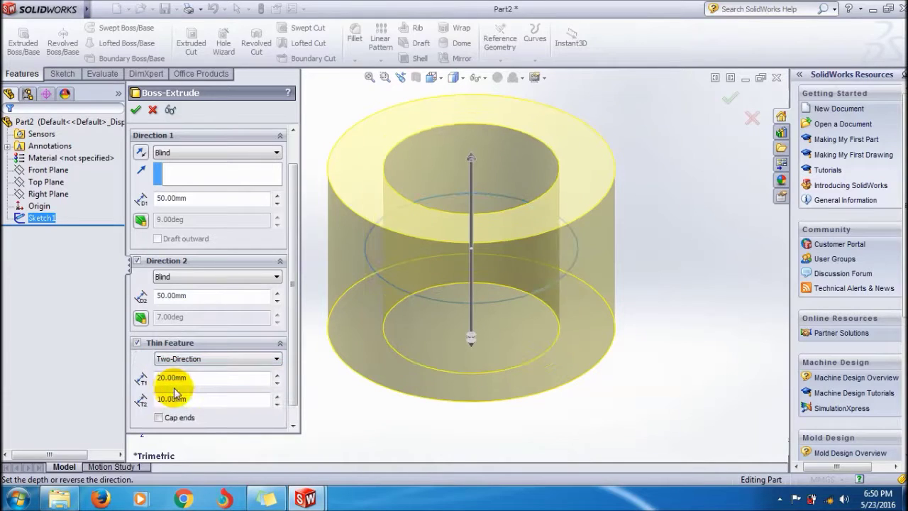
pyautogui.click(277, 375)
pyautogui.click(277, 395)
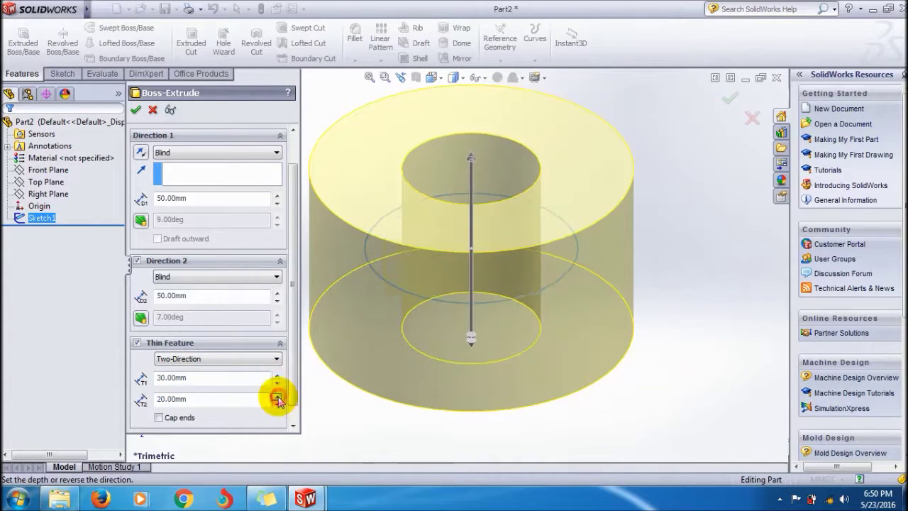
pyautogui.click(276, 395)
pyautogui.click(277, 402)
pyautogui.click(276, 402)
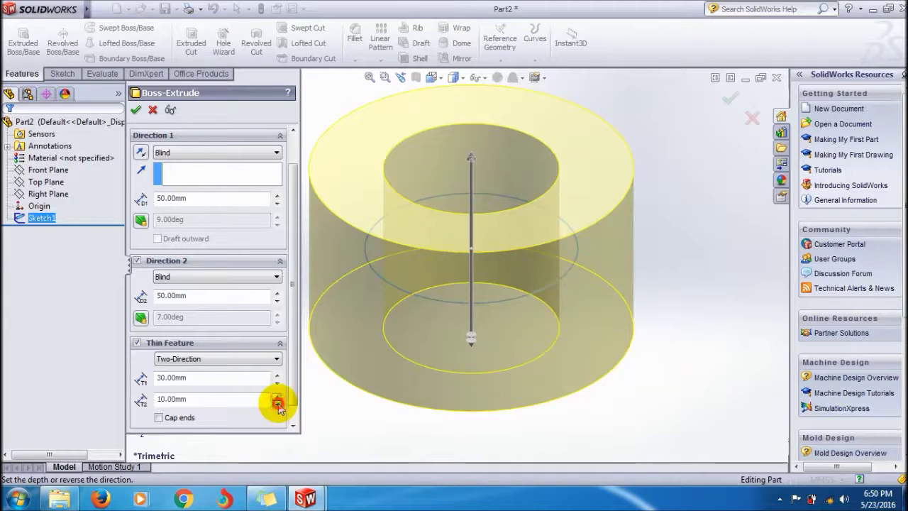
pyautogui.click(277, 381)
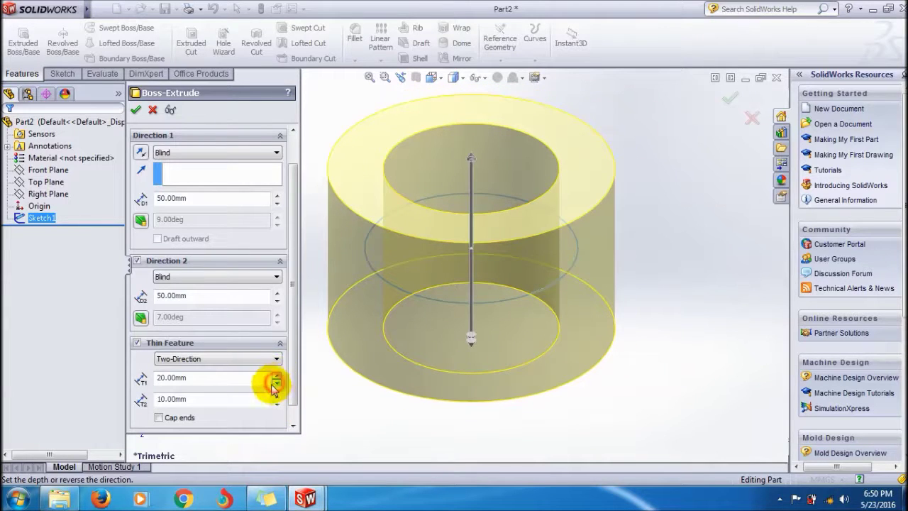
pyautogui.click(219, 358)
pyautogui.click(198, 371)
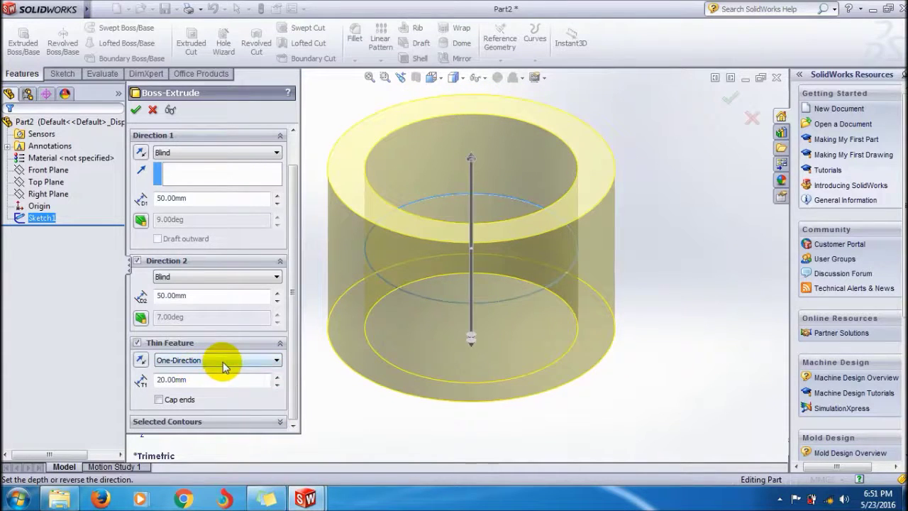
# Try a Mid-Plane wall, adjusting its thickness between 10 mm and 30 mm.
pyautogui.click(223, 361)
pyautogui.click(196, 380)
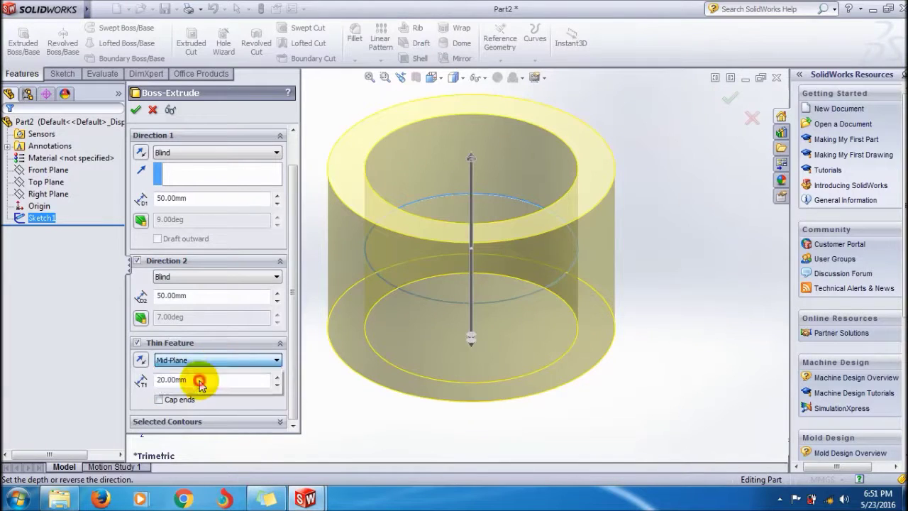
pyautogui.click(276, 376)
pyautogui.click(278, 385)
pyautogui.click(278, 385)
pyautogui.click(278, 385)
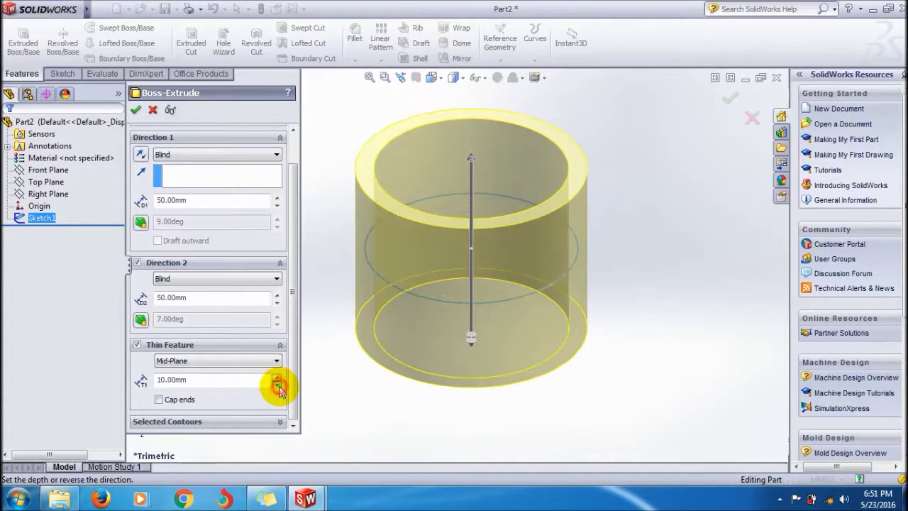
pyautogui.click(277, 376)
pyautogui.click(277, 375)
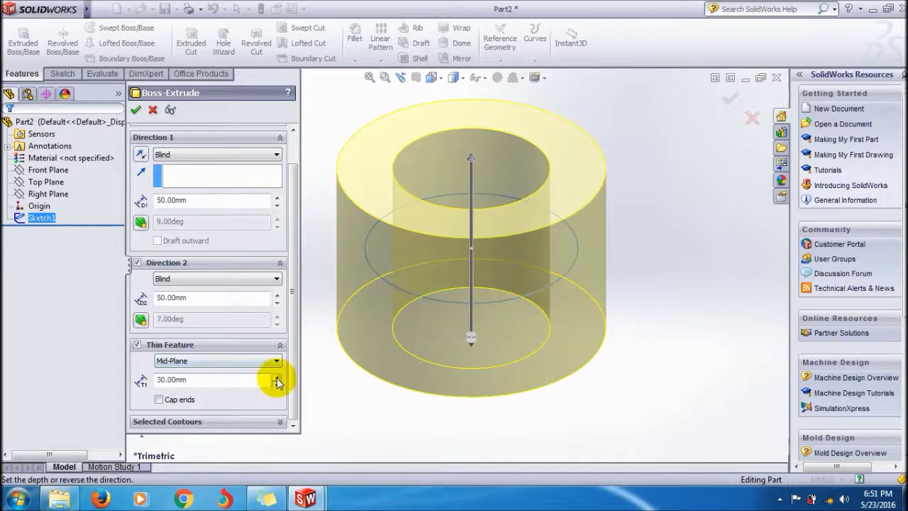
pyautogui.click(261, 362)
pyautogui.click(238, 381)
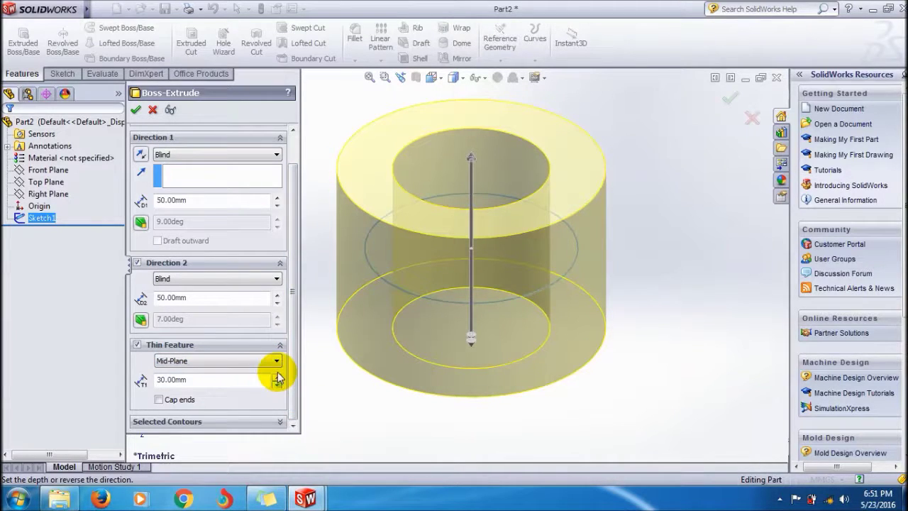
# Switch back to One-Direction, set the wall to 20 mm, and confirm Extrude-Thin1.
pyautogui.click(241, 362)
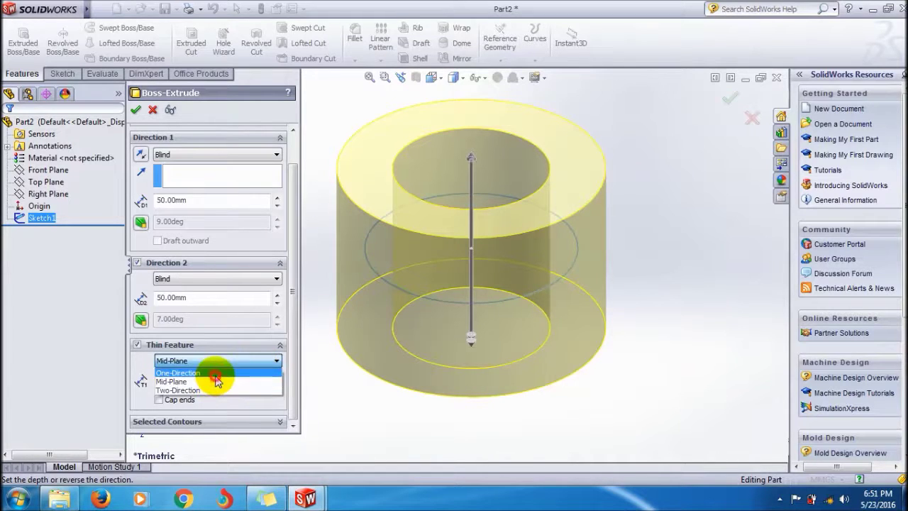
pyautogui.click(217, 369)
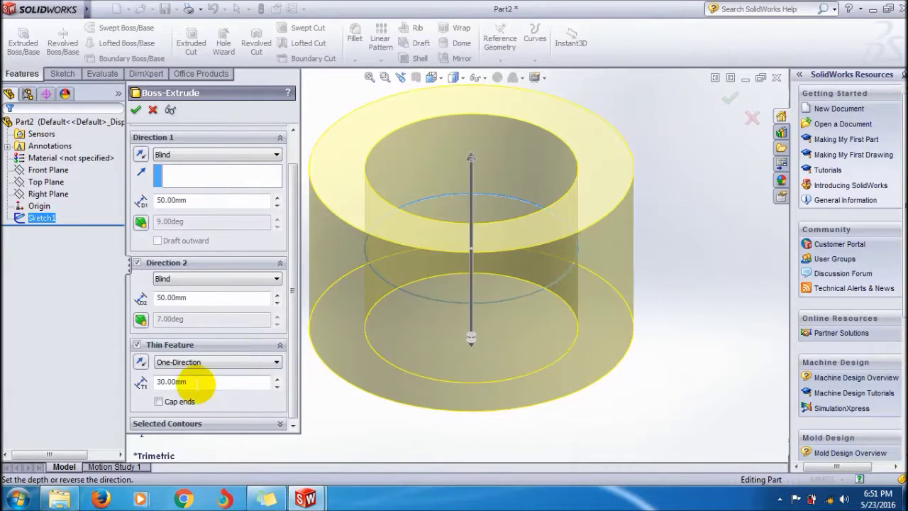
pyautogui.moveTo(210, 381); pyautogui.dragTo(140, 383)
pyautogui.write('20')
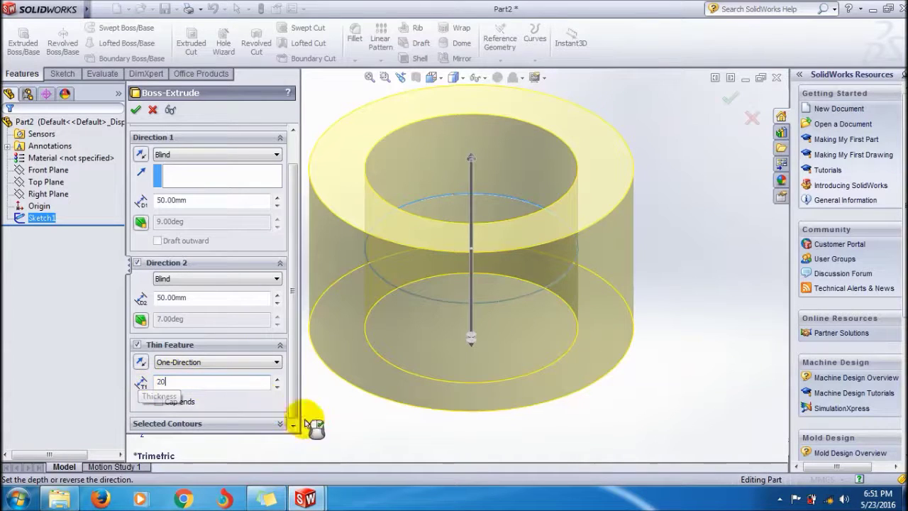
pyautogui.click(330, 424)
pyautogui.click(137, 110)
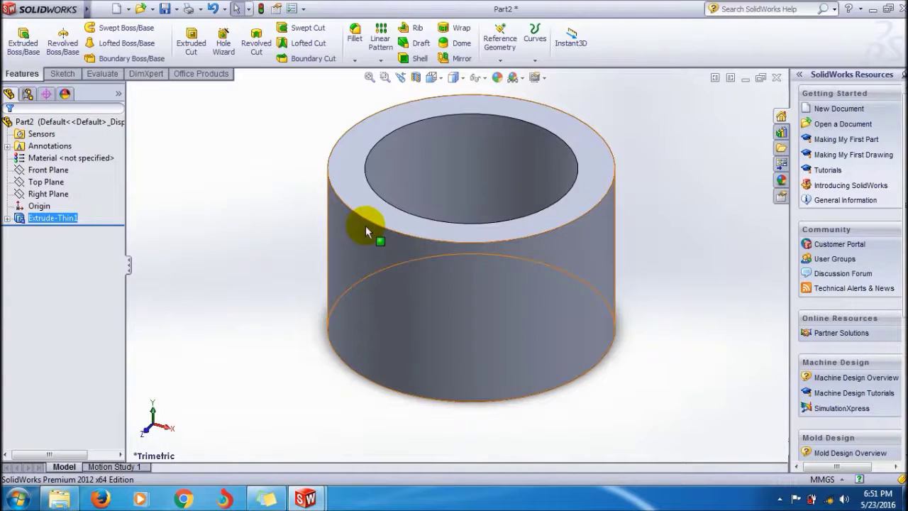
# Zoom to fit and orbit the tube to look into its open end.
pyautogui.click(370, 78)
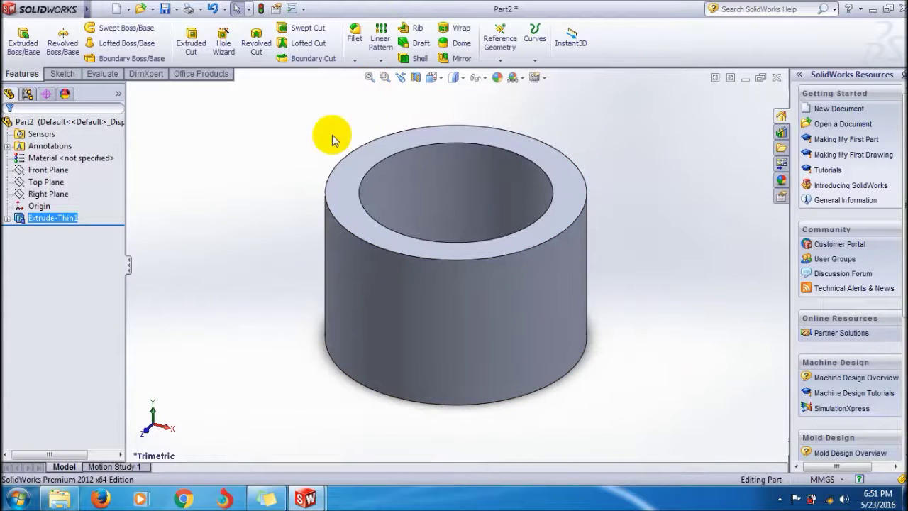
pyautogui.moveTo(417, 252); pyautogui.dragTo(415, 193, button='middle')
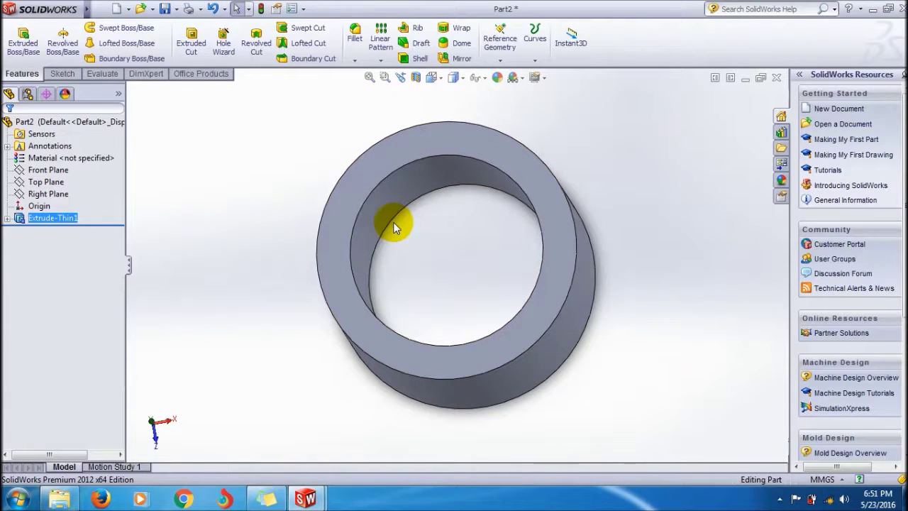